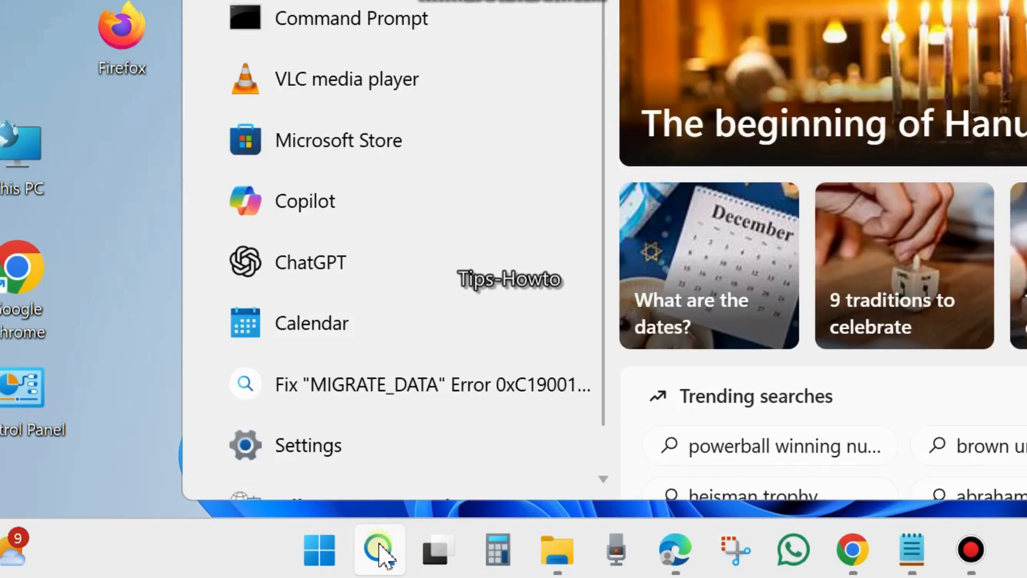
# Search Windows for "task sched" and open Task Scheduler.
pyautogui.write('taskk')
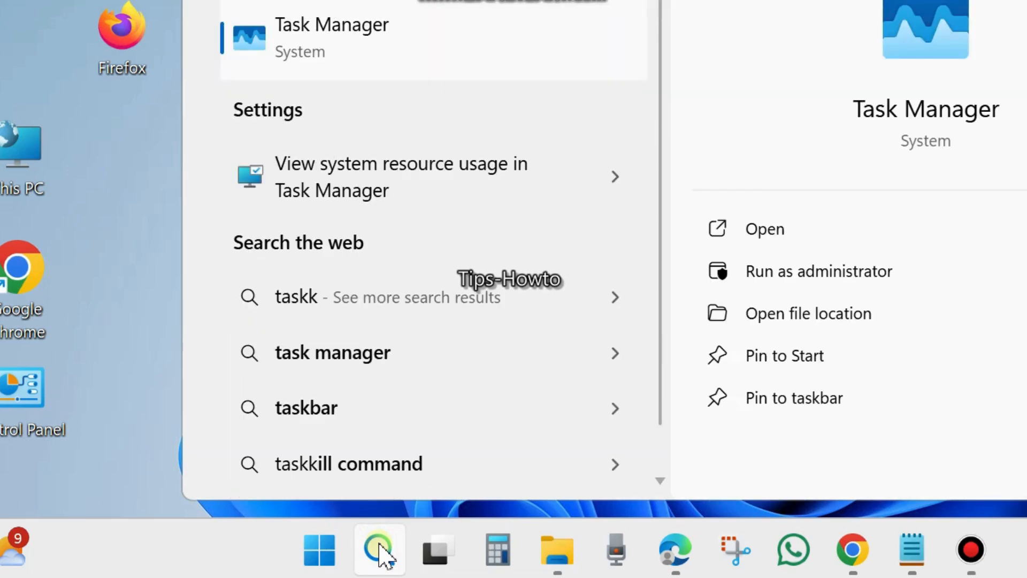
pyautogui.write(' sched')
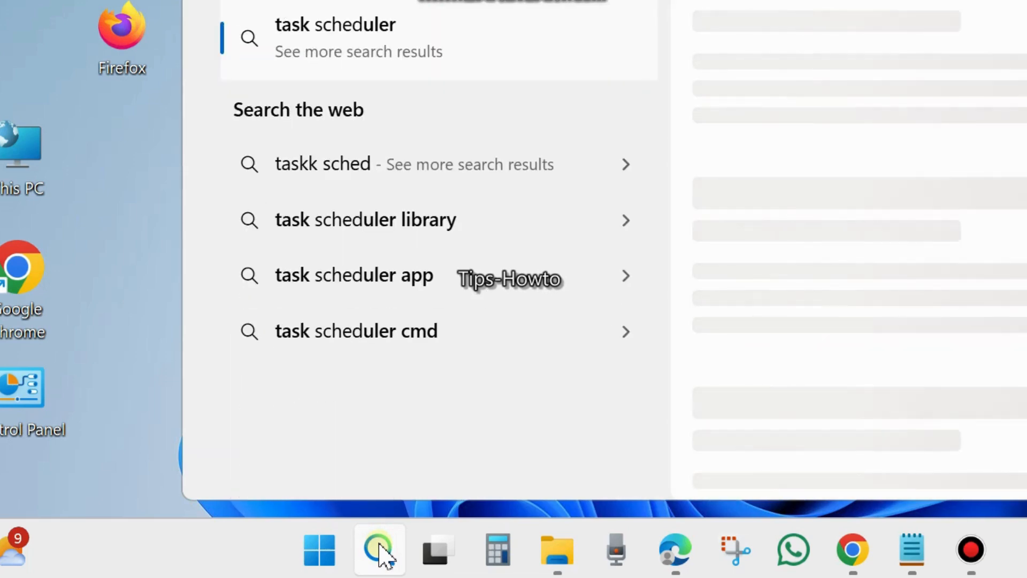
pyautogui.press('BackSpace')
pyautogui.press('BackSpace')
pyautogui.press('BackSpace')
pyautogui.press('BackSpace')
pyautogui.press('BackSpace')
pyautogui.press('BackSpace')
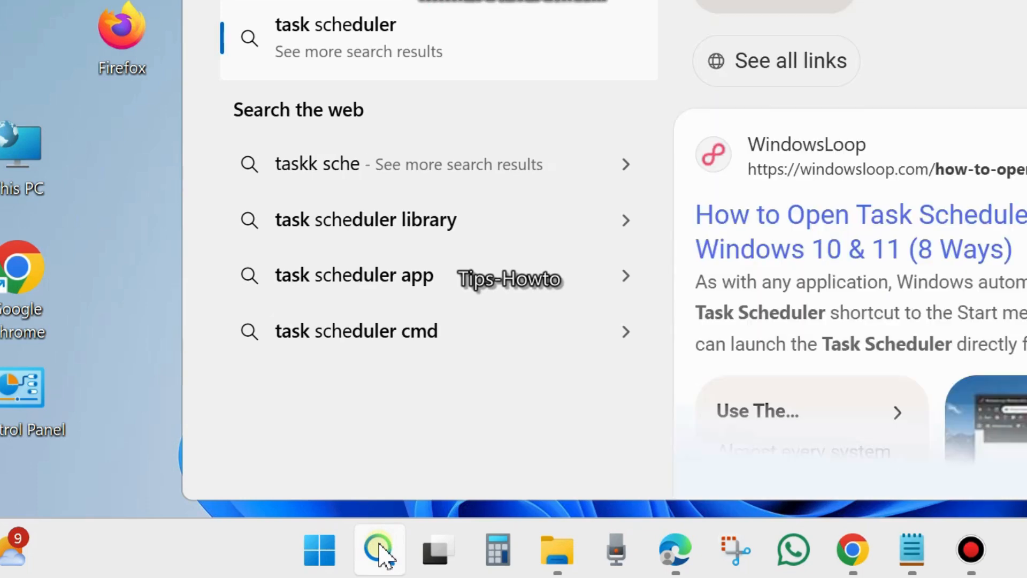
pyautogui.press('BackSpace')
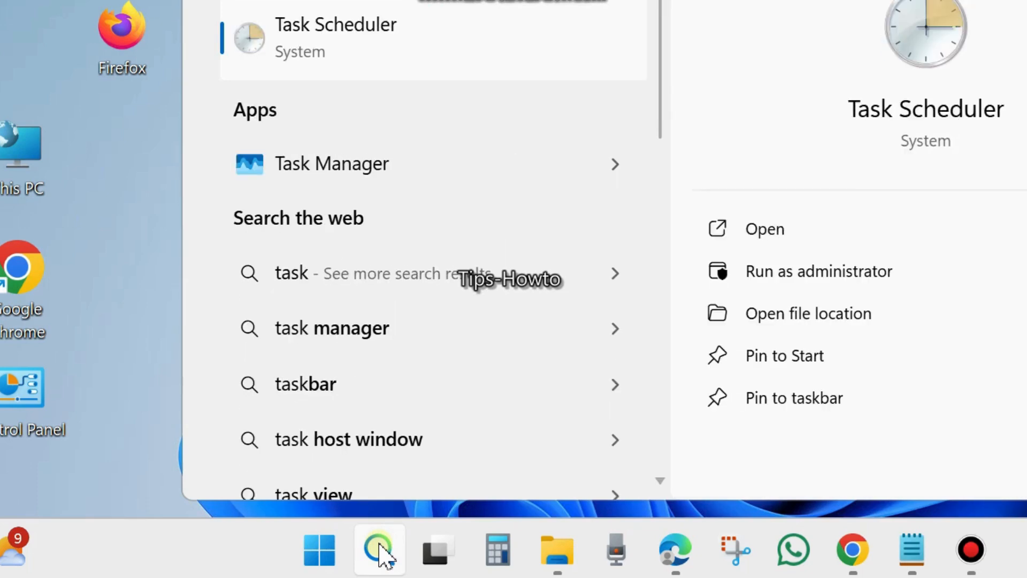
pyautogui.write('sched')
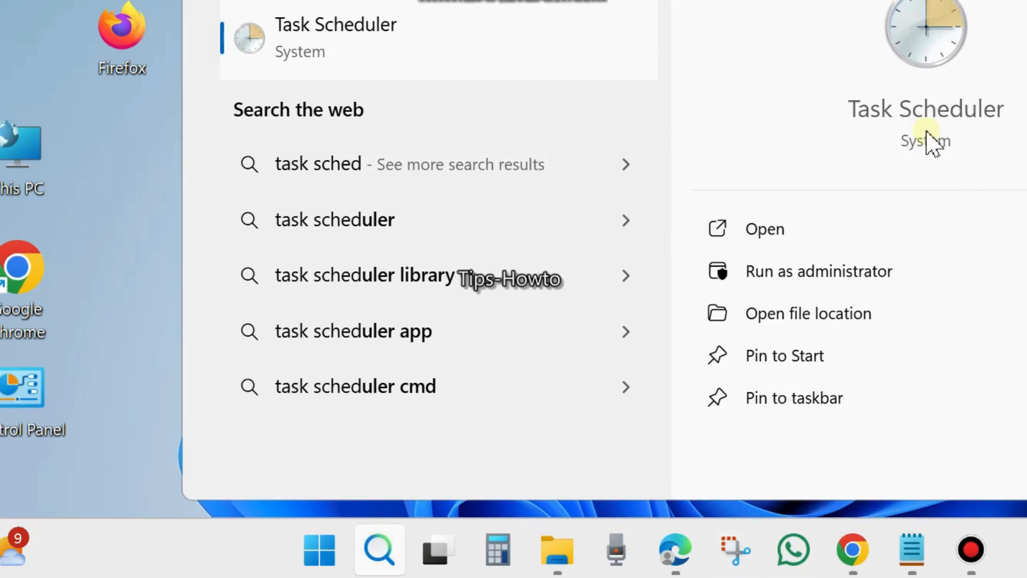
pyautogui.click(773, 234)
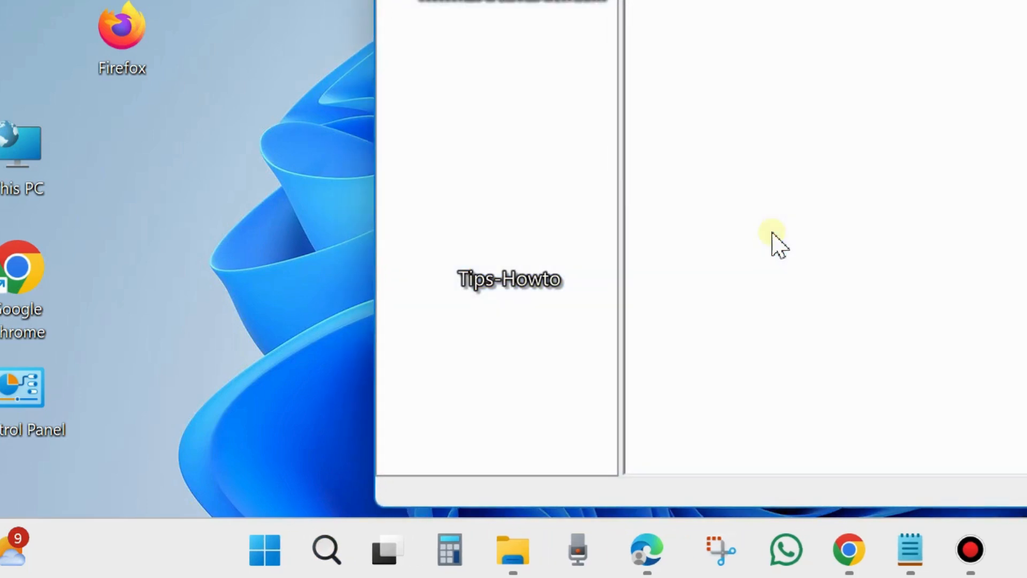
# Start a new basic task and name it "automatic disc cleanup".
pyautogui.moveTo(1002, 0); pyautogui.dragTo(630, 37)
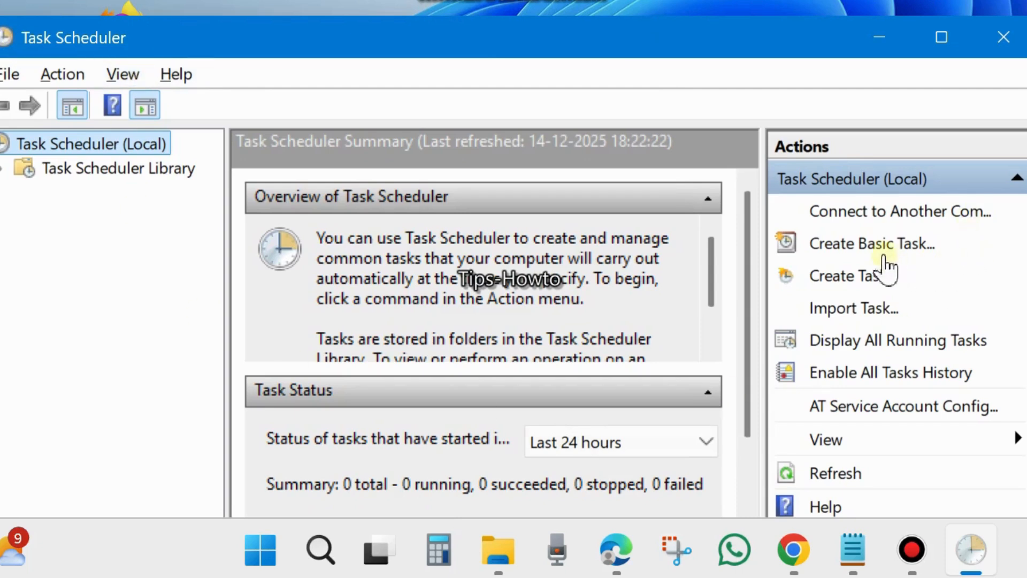
pyautogui.click(842, 247)
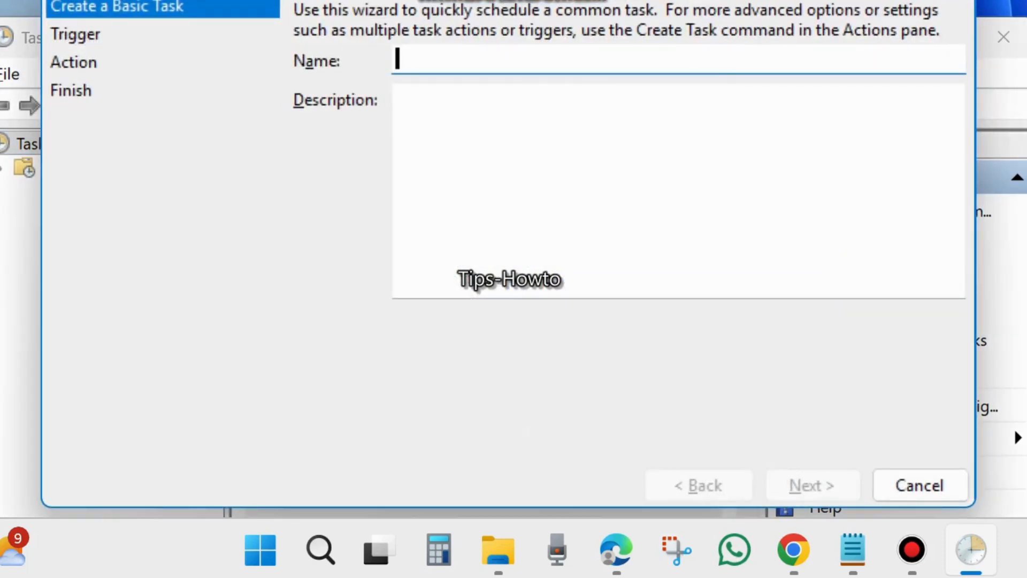
pyautogui.moveTo(642, 0); pyautogui.dragTo(640, 33)
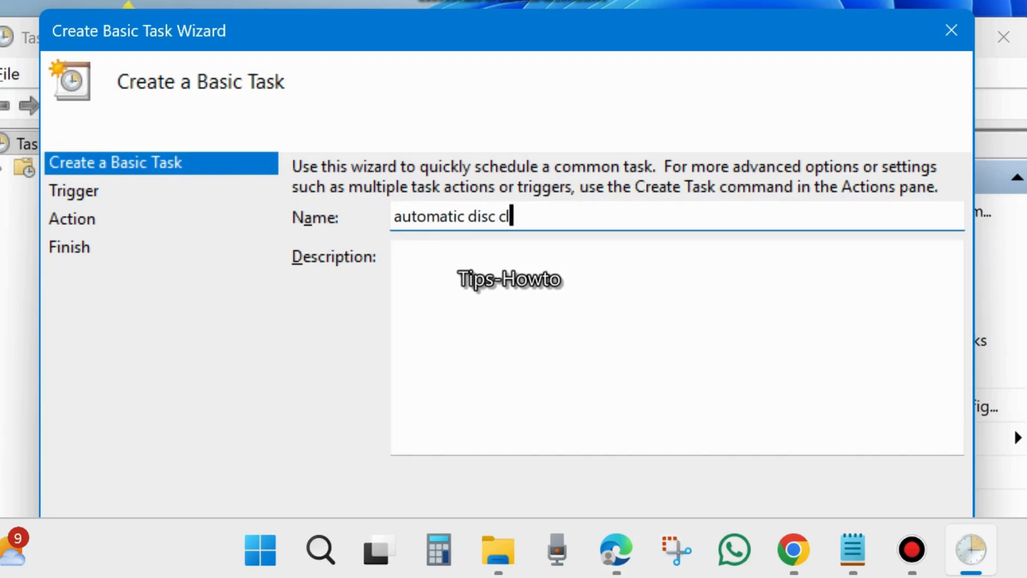
pyautogui.write('anup')
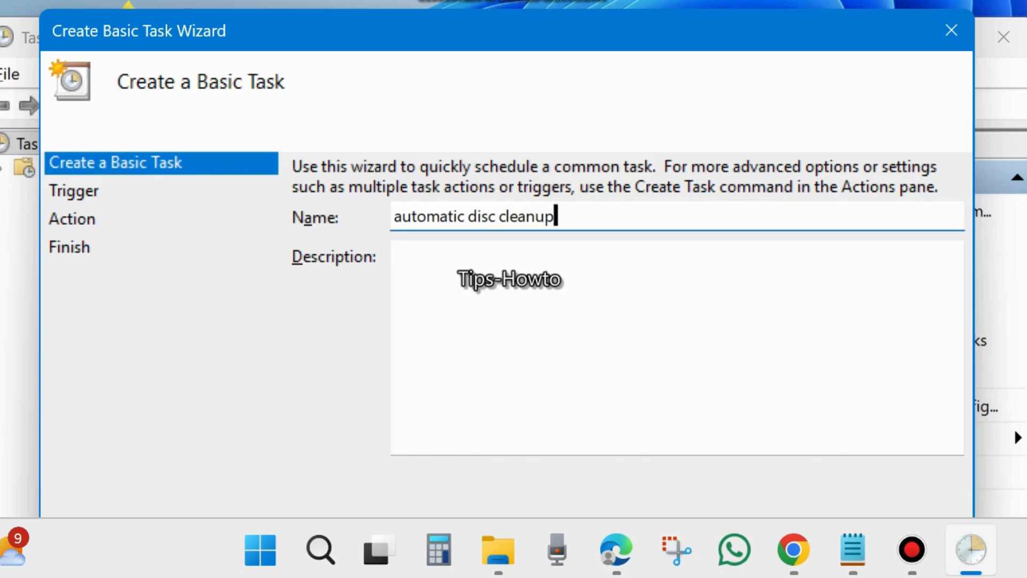
# Copy the task name "automatic disc cleanup" into the task's description.
pyautogui.click(458, 261)
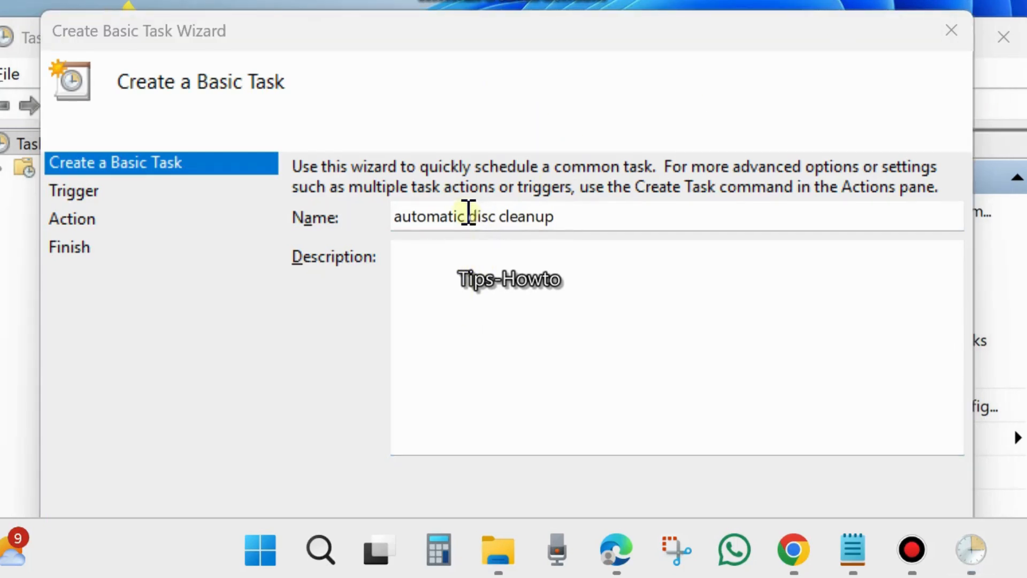
pyautogui.moveTo(579, 217); pyautogui.dragTo(316, 203)
pyautogui.hotkey('ctrl', 'c')
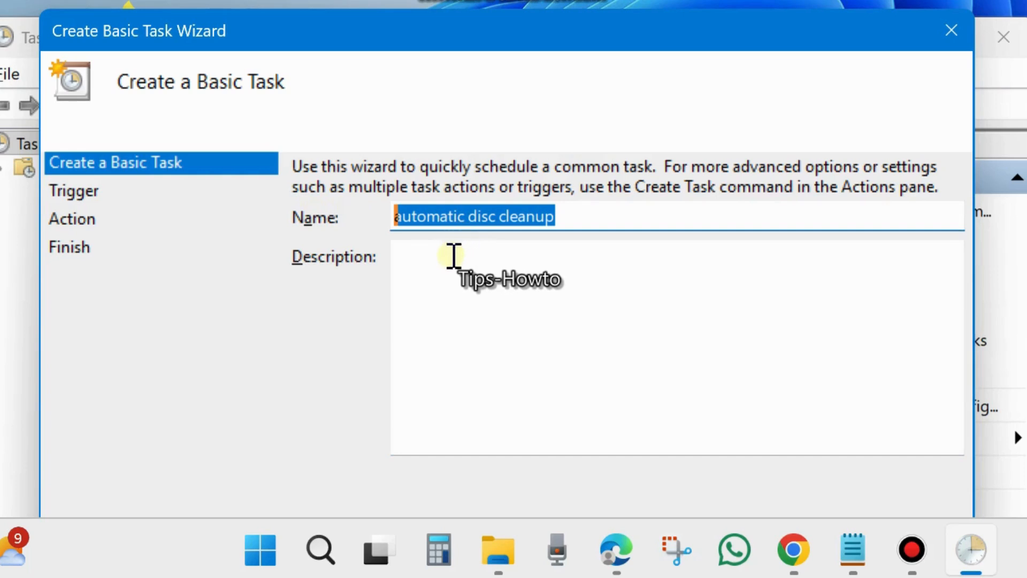
pyautogui.click(450, 275)
pyautogui.hotkey('ctrl', 'v')
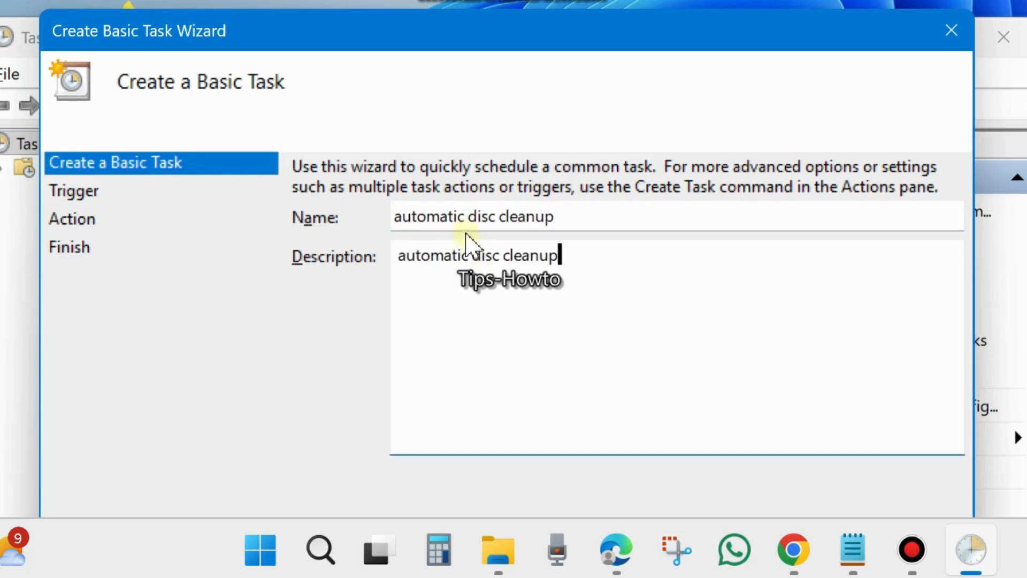
# Shorten the task name to "disc cleanup" by removing the word "automatic".
pyautogui.click(468, 214)
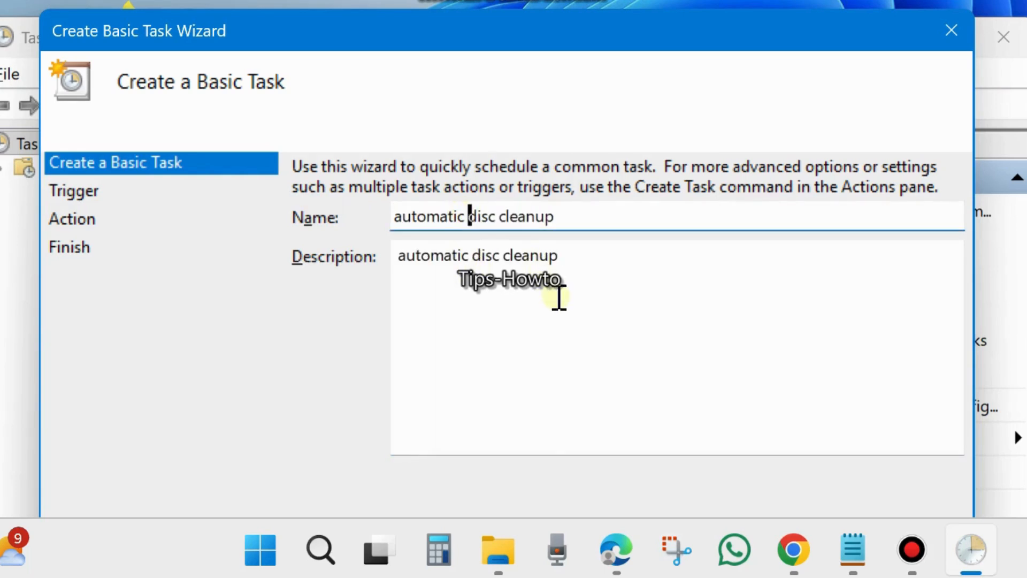
pyautogui.press('BackSpace')
pyautogui.press('BackSpace')
pyautogui.press('BackSpace')
pyautogui.press('BackSpace')
pyautogui.press('BackSpace')
pyautogui.press('BackSpace')
pyautogui.press('BackSpace')
pyautogui.press('BackSpace')
pyautogui.press('BackSpace')
pyautogui.press('BackSpace')
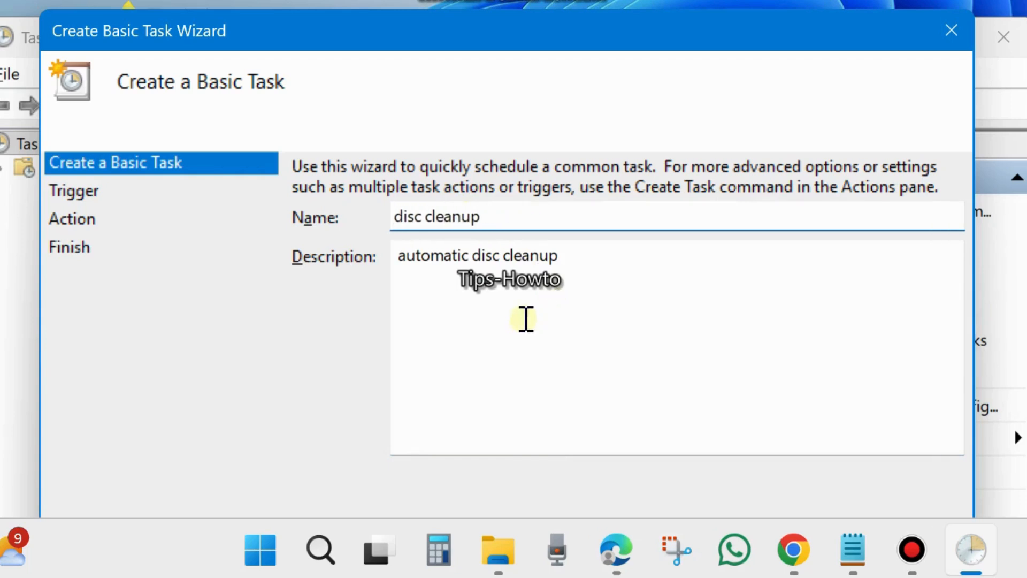
pyautogui.click(587, 252)
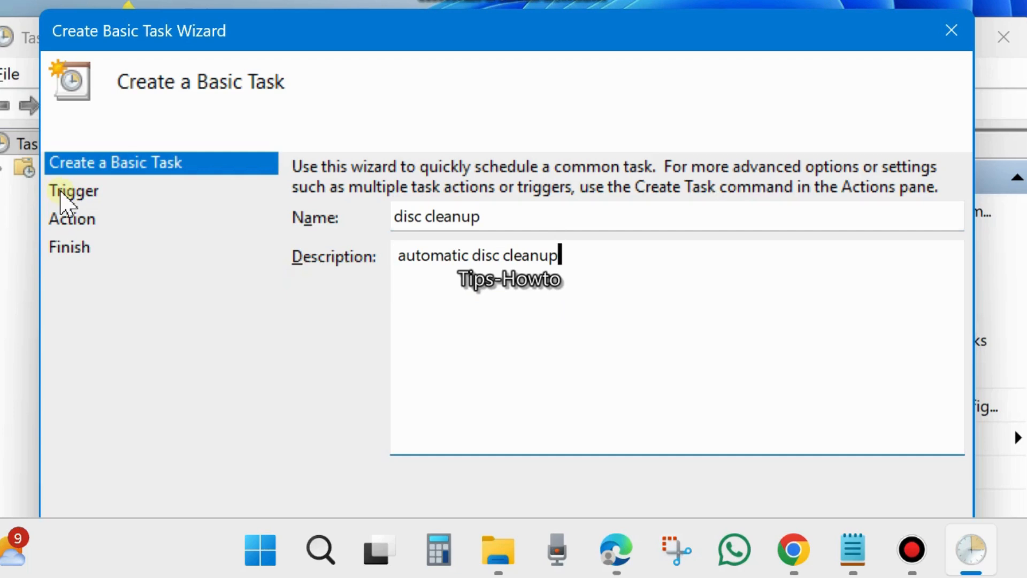
# Go on to the task trigger, choose Monthly and continue to the monthly schedule settings.
pyautogui.moveTo(626, 39); pyautogui.dragTo(626, 0)
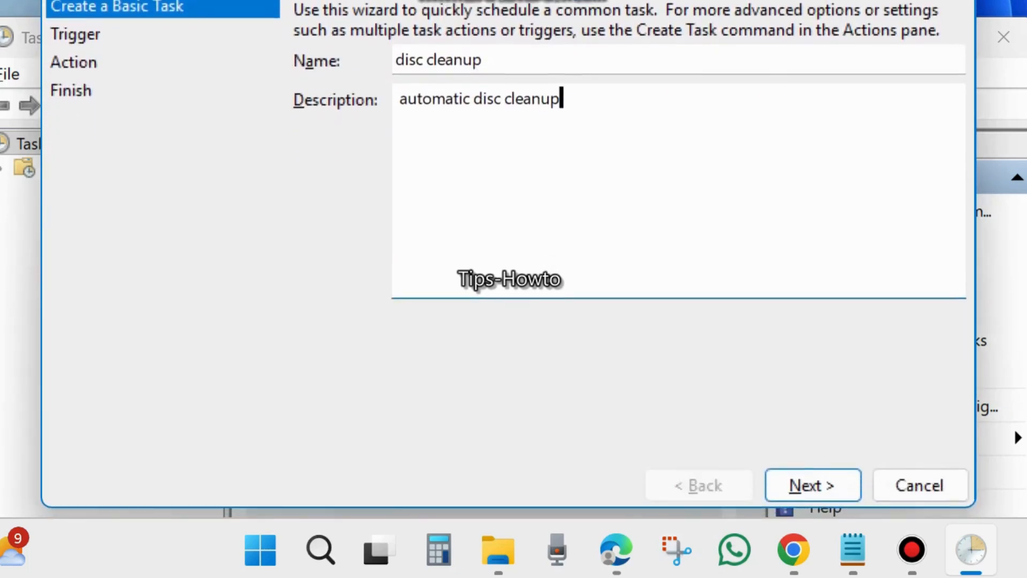
pyautogui.click(811, 473)
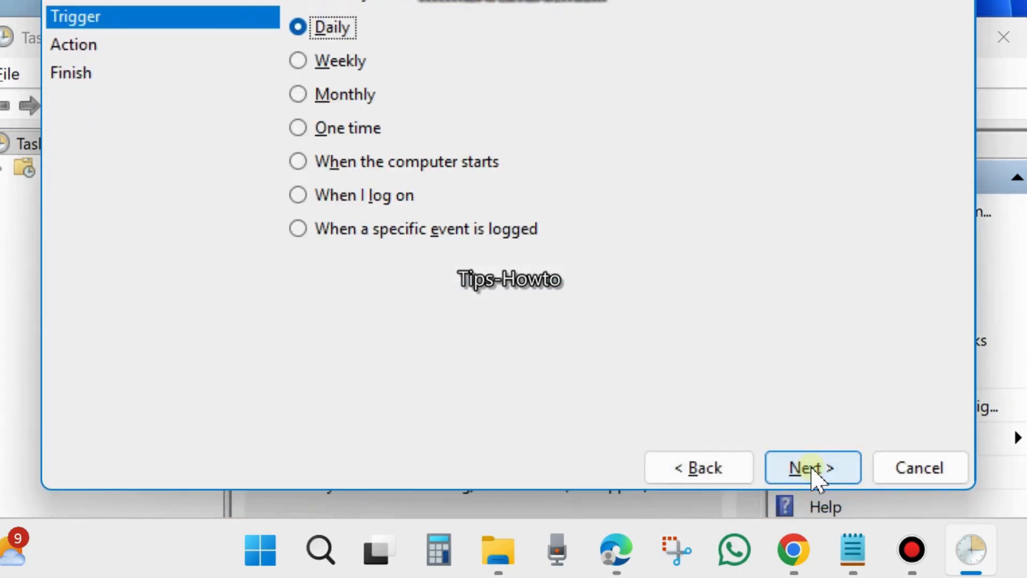
pyautogui.moveTo(556, 0); pyautogui.dragTo(558, 55)
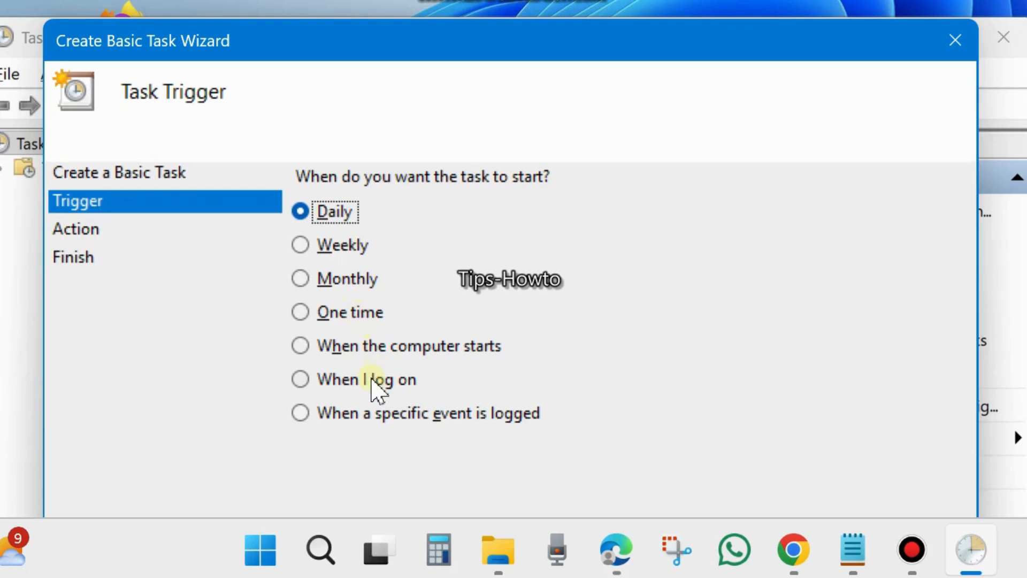
pyautogui.click(301, 278)
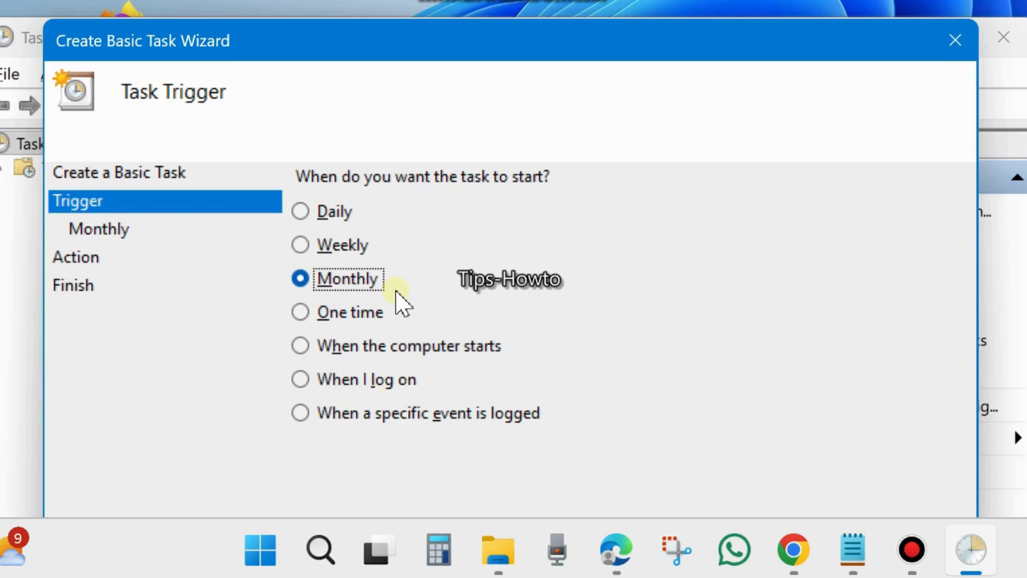
pyautogui.moveTo(527, 46); pyautogui.dragTo(538, 0)
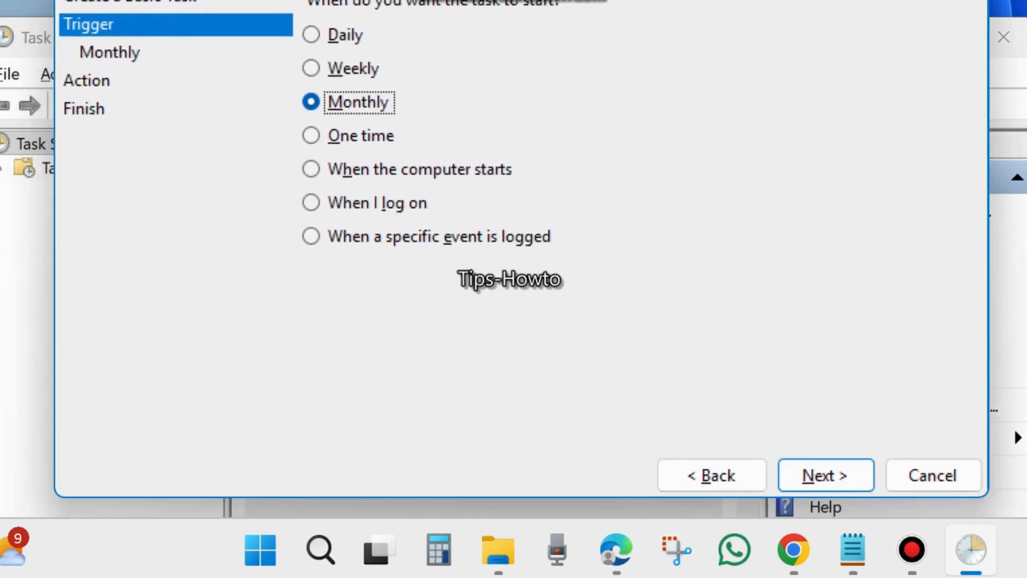
pyautogui.click(311, 137)
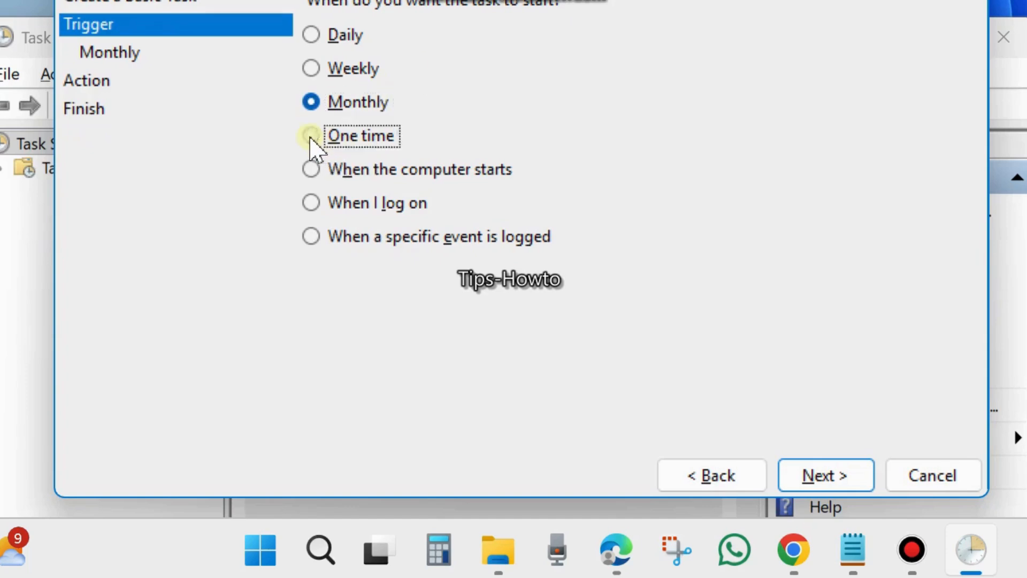
pyautogui.click(311, 103)
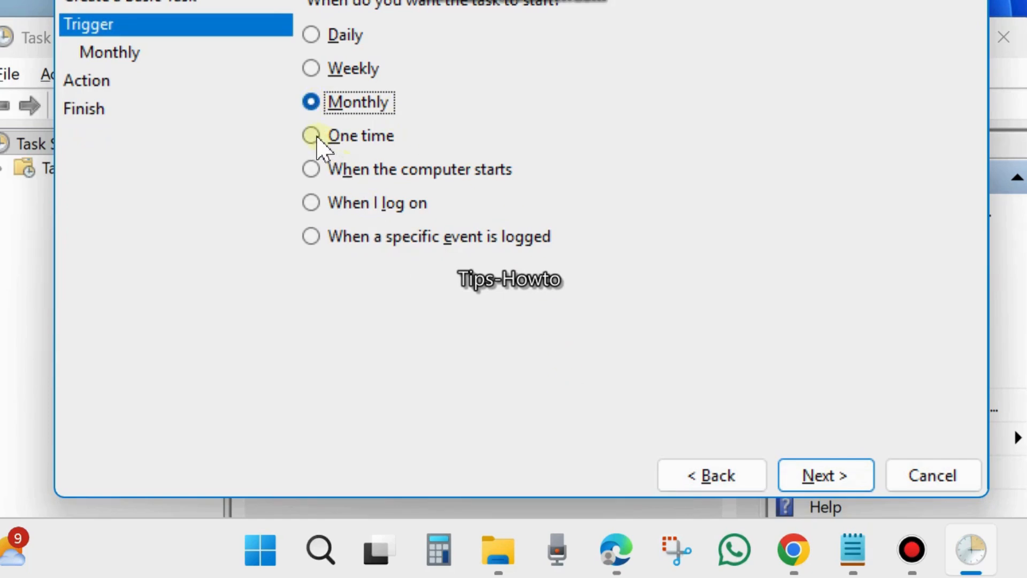
pyautogui.click(817, 481)
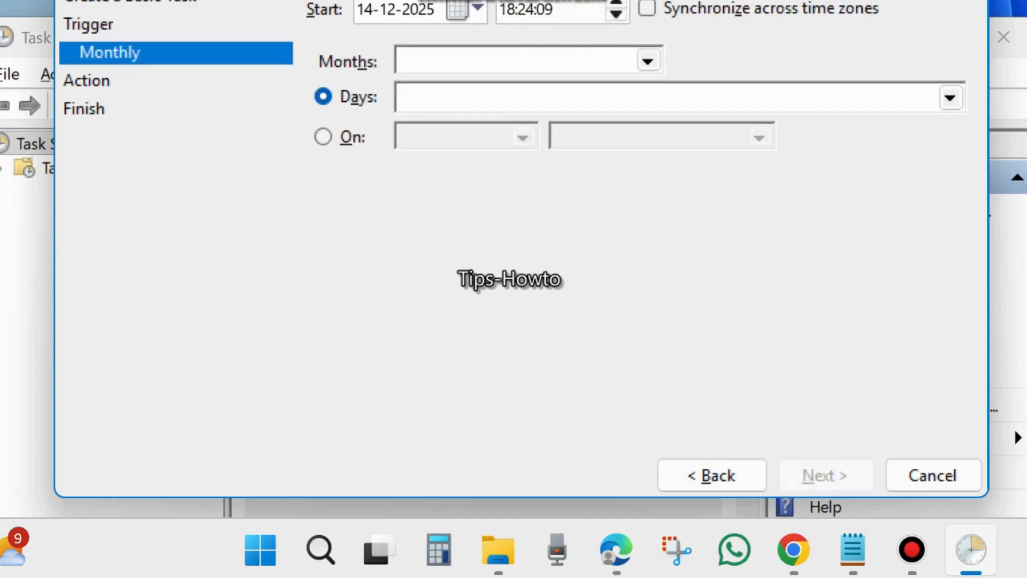
# Set the start date of the monthly trigger to 01-01-2026.
pyautogui.moveTo(555, 0); pyautogui.dragTo(551, 19)
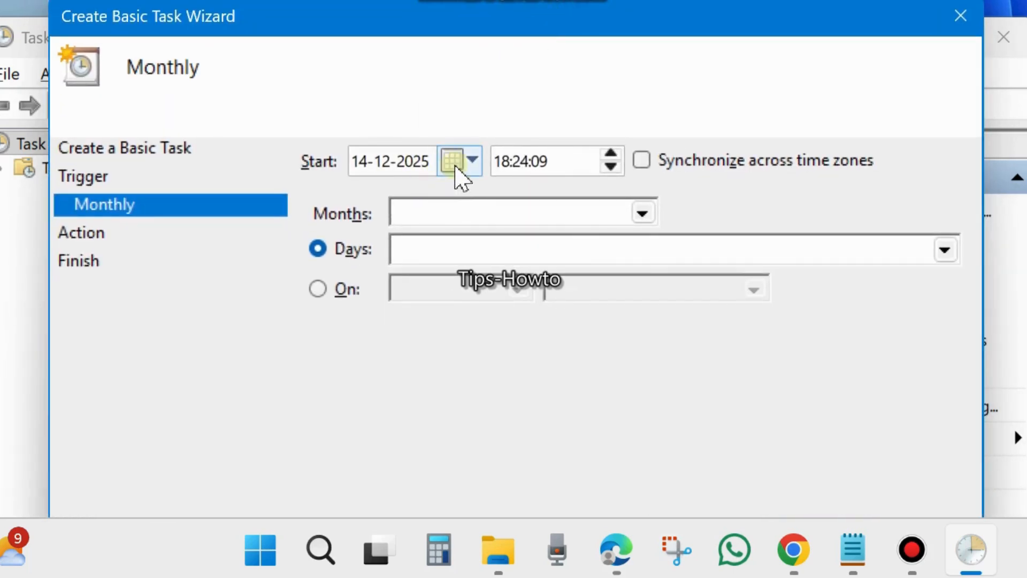
pyautogui.click(473, 160)
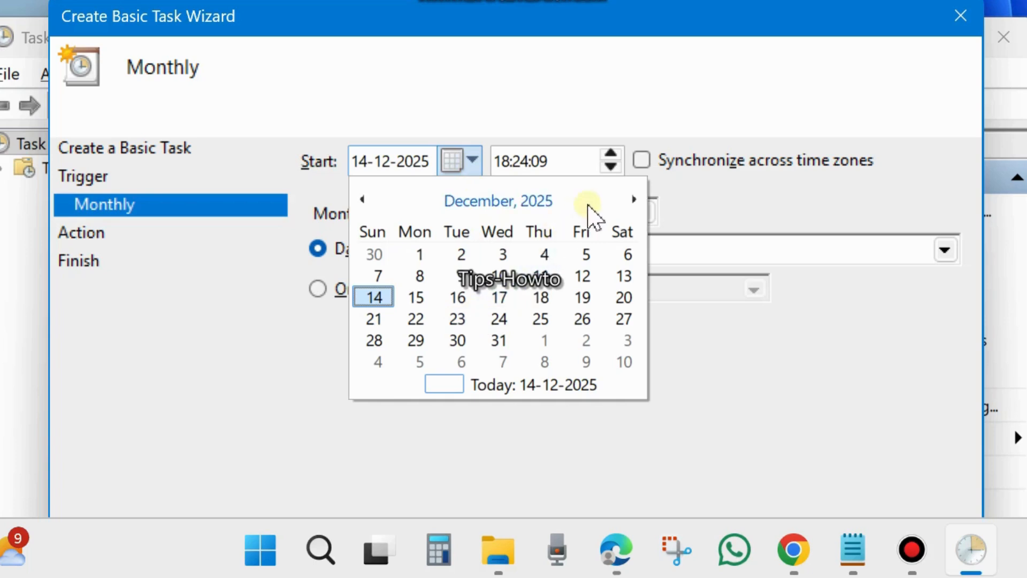
pyautogui.click(633, 200)
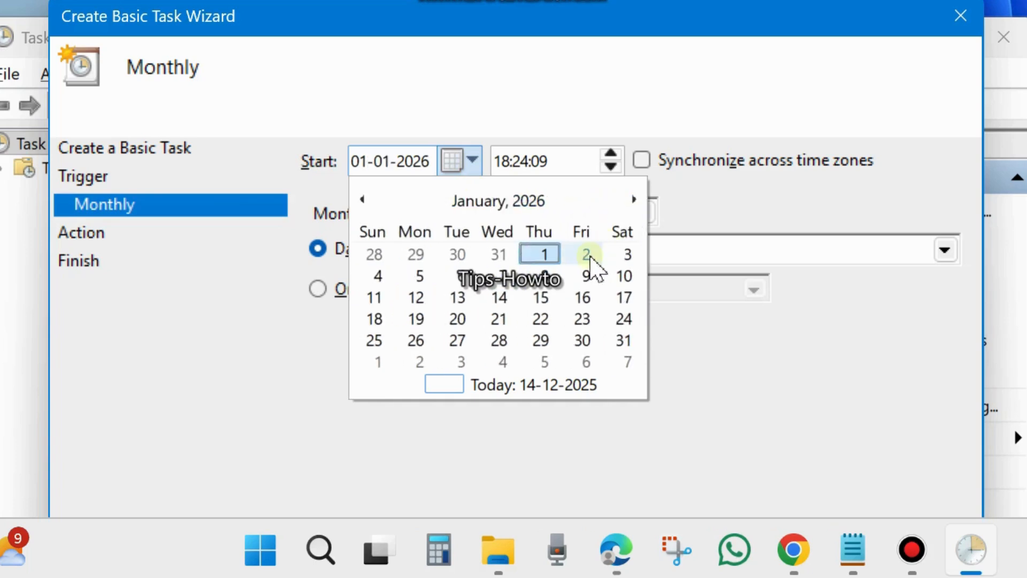
pyautogui.click(544, 254)
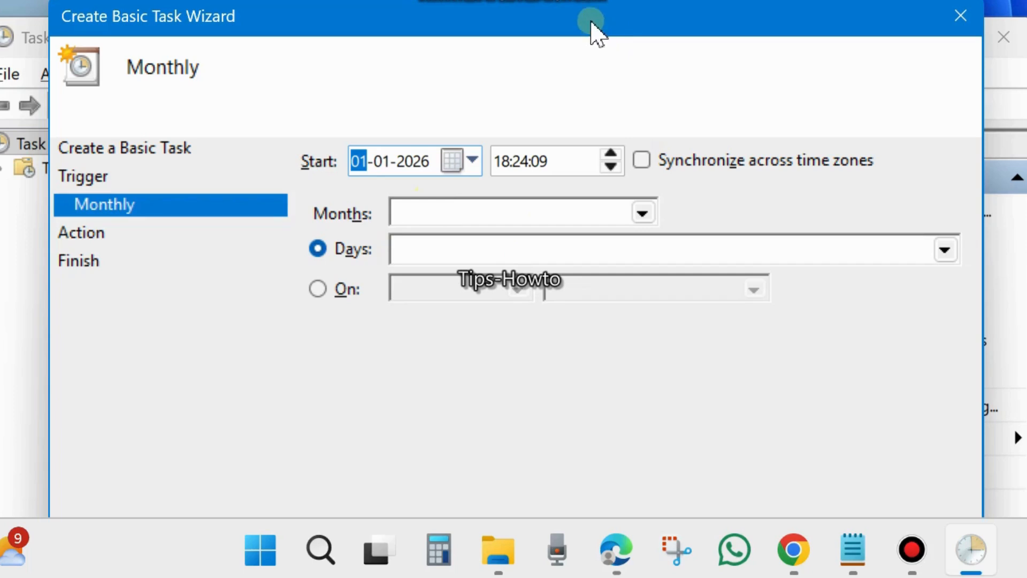
# Select January as the month in which the task runs.
pyautogui.moveTo(591, 28); pyautogui.dragTo(603, 51)
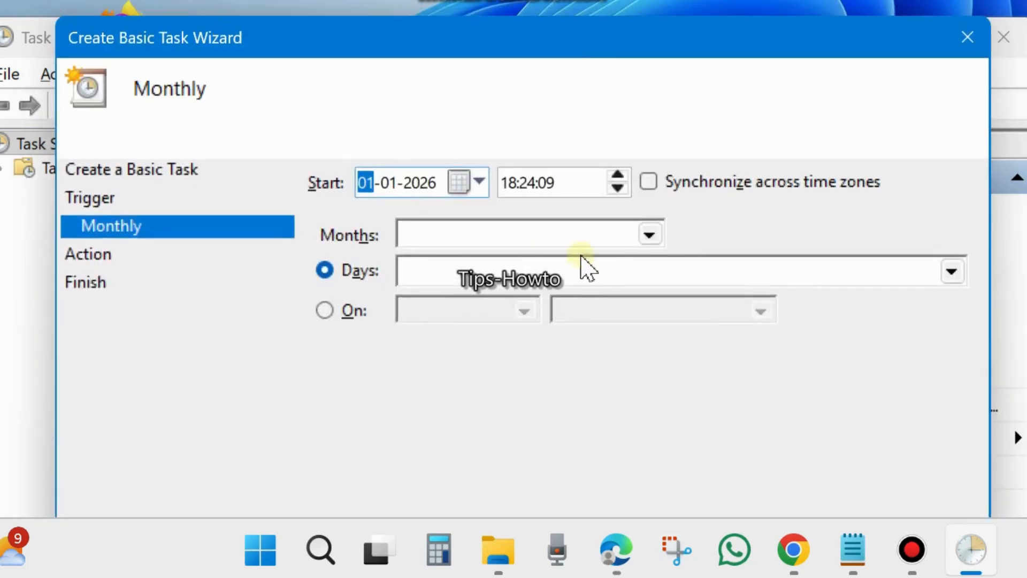
pyautogui.click(650, 234)
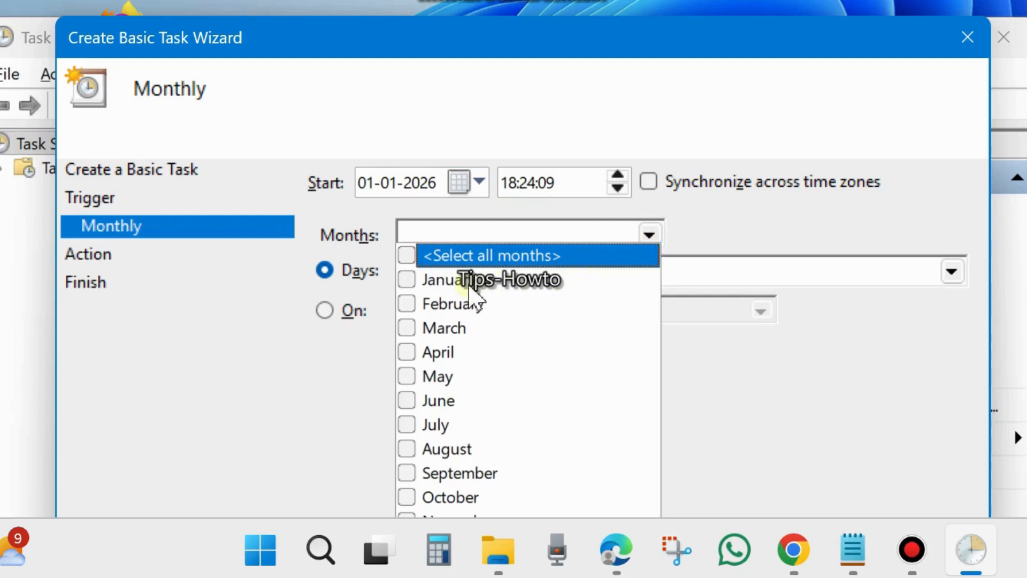
pyautogui.click(441, 284)
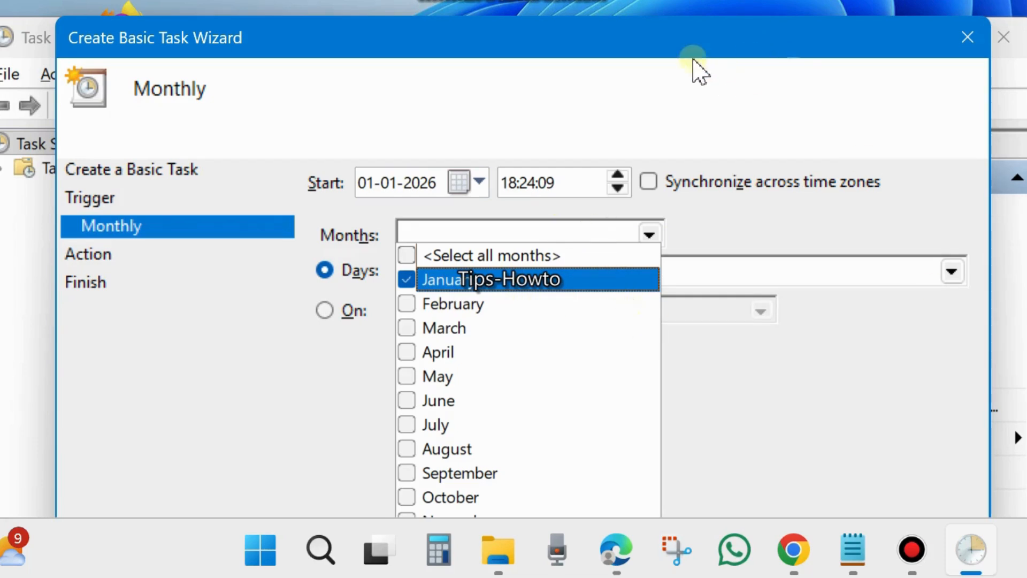
# Select day 1 as the day of the month on which the task runs.
pyautogui.moveTo(688, 54); pyautogui.dragTo(689, 0)
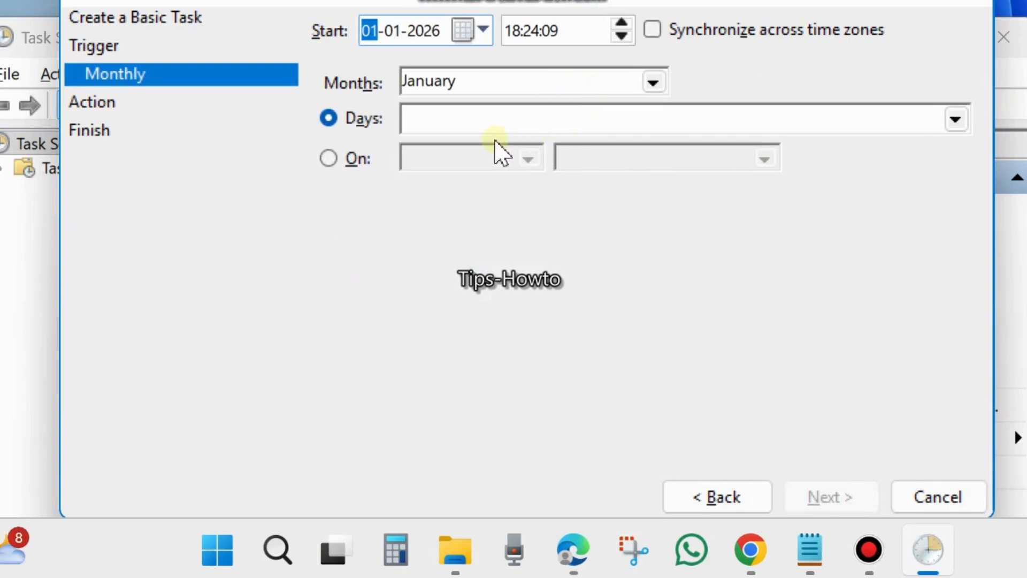
pyautogui.click(463, 118)
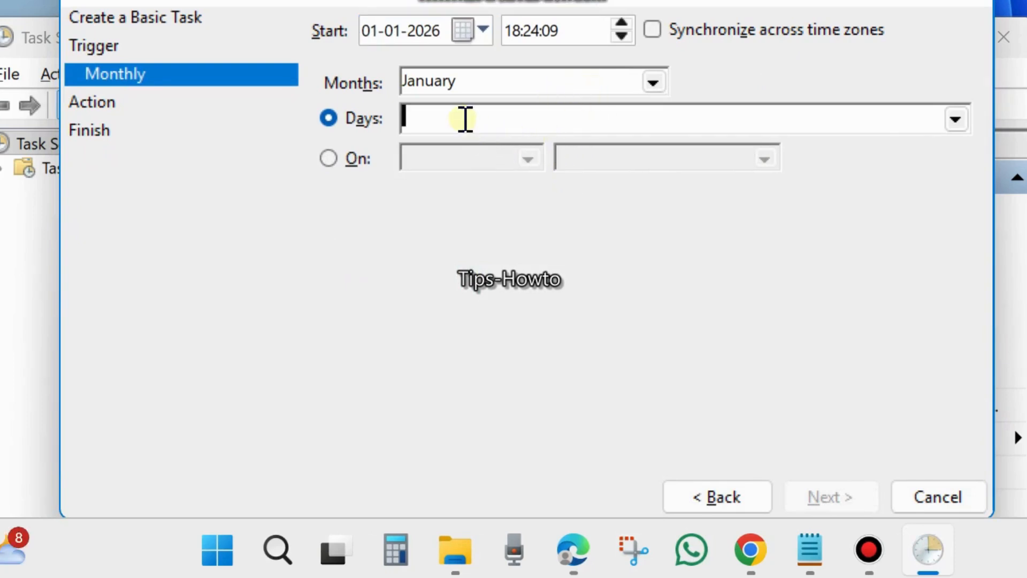
pyautogui.click(956, 120)
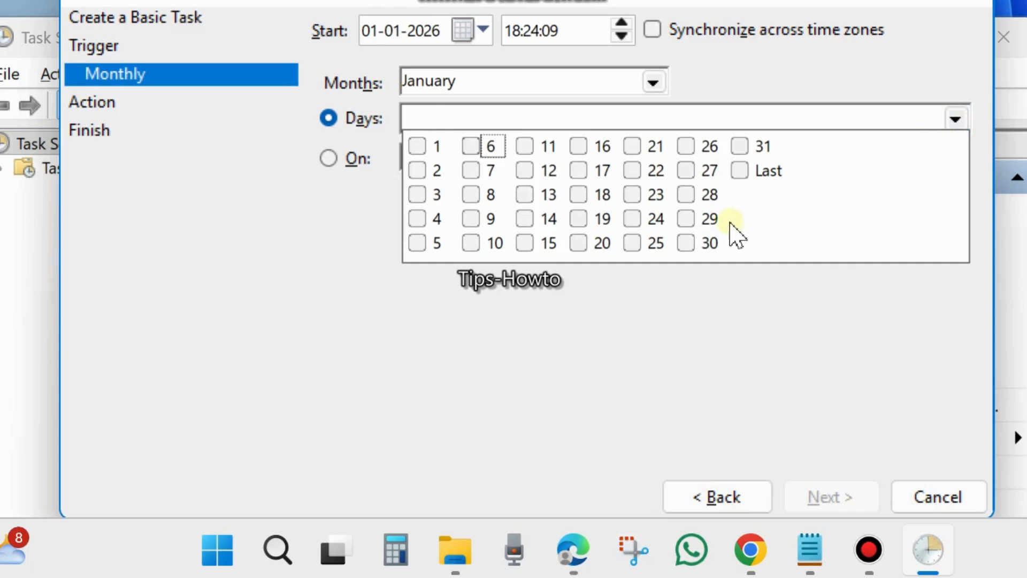
pyautogui.click(416, 145)
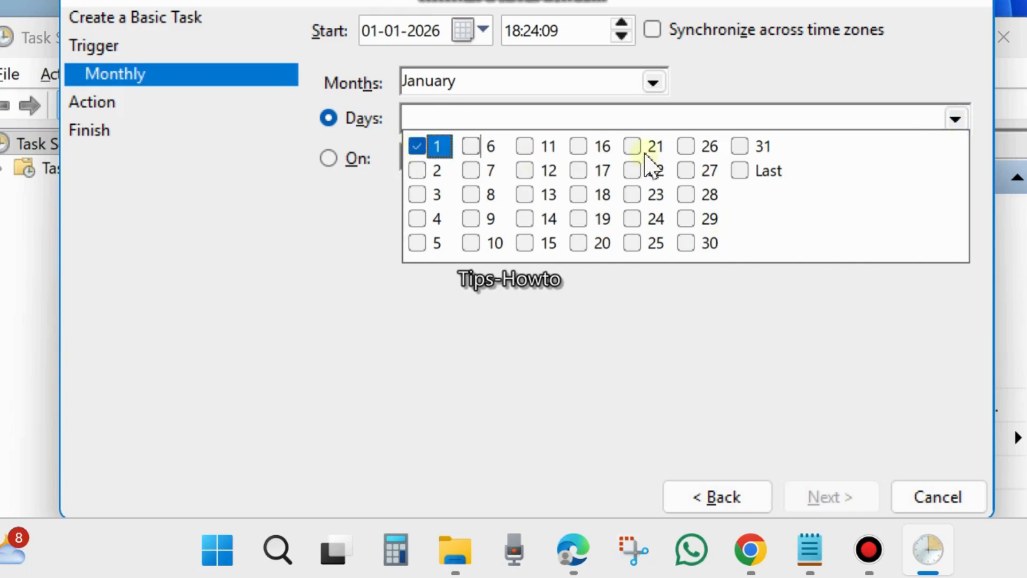
# Confirm the monthly schedule, keep Start a program as the task's action and continue to the program settings.
pyautogui.click(956, 120)
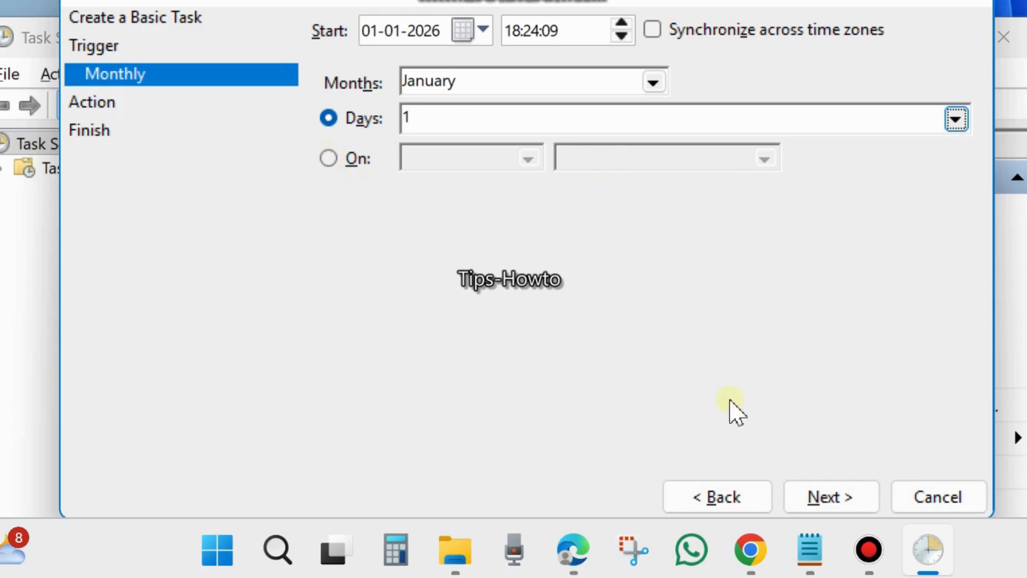
pyautogui.click(830, 497)
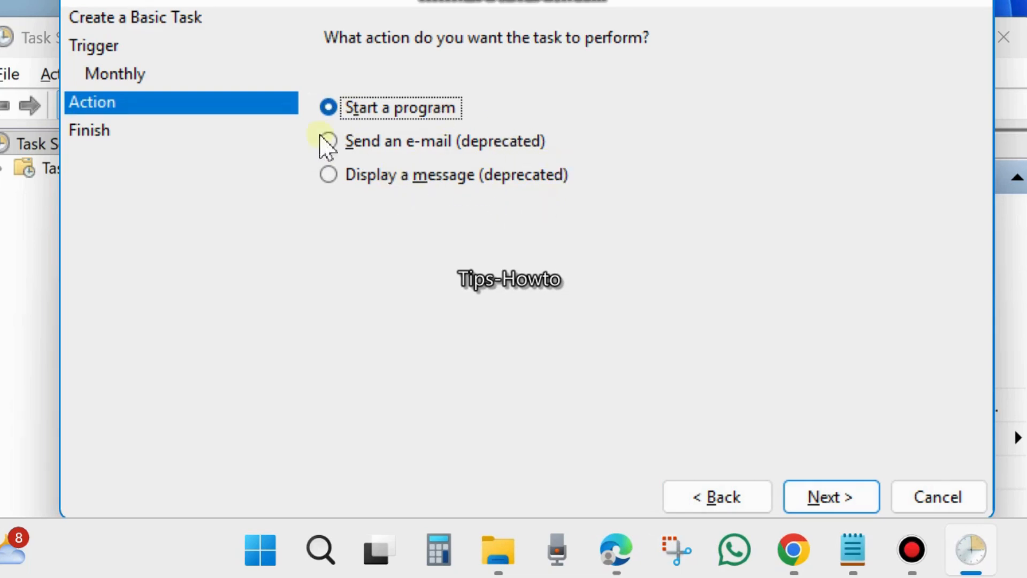
pyautogui.click(831, 503)
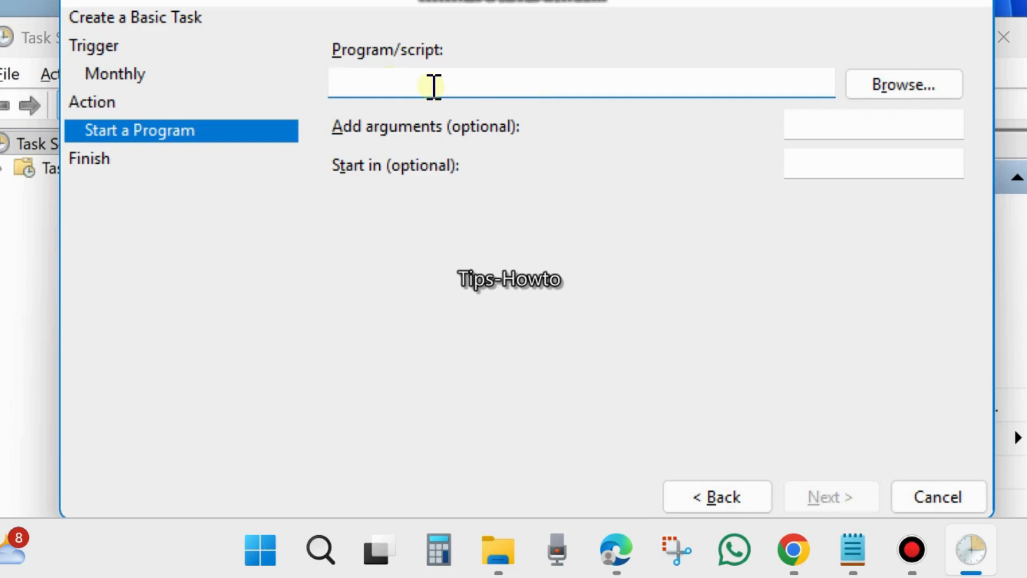
# Set cleanmgr.exe as the program the task starts and finish creating the disc cleanup task.
pyautogui.write('cleanmgr.exe')
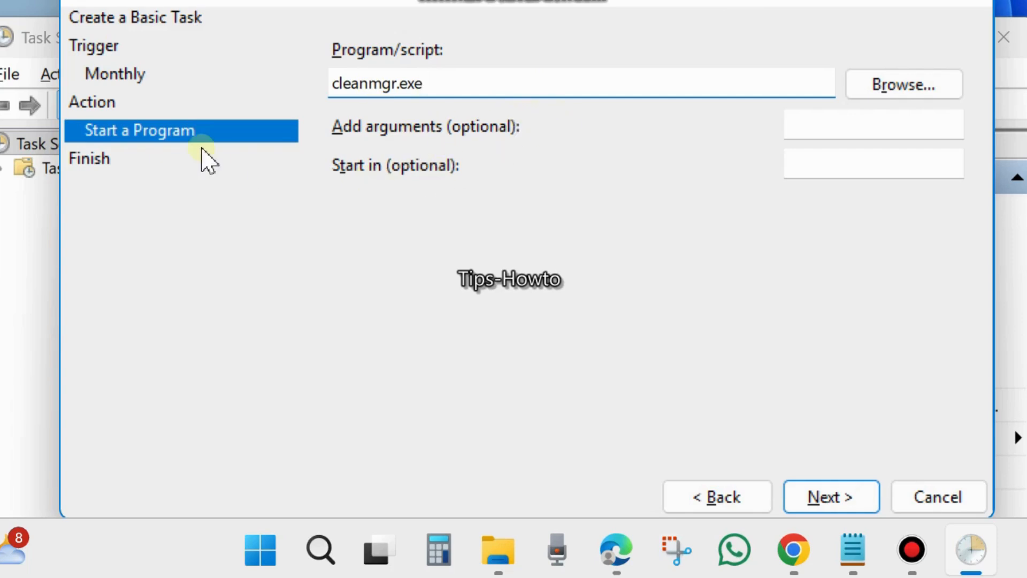
pyautogui.click(830, 500)
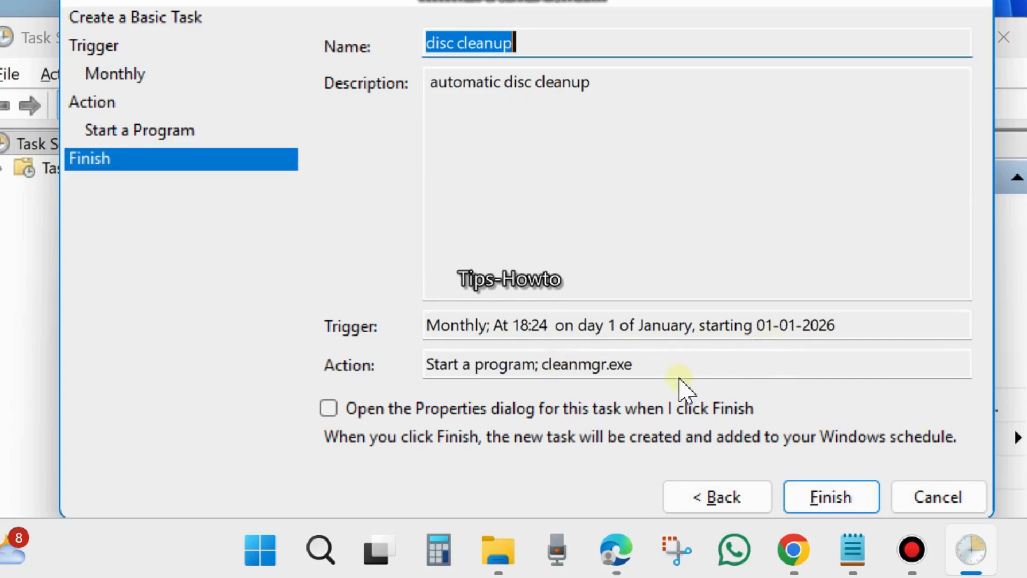
pyautogui.moveTo(615, 2); pyautogui.dragTo(621, 0)
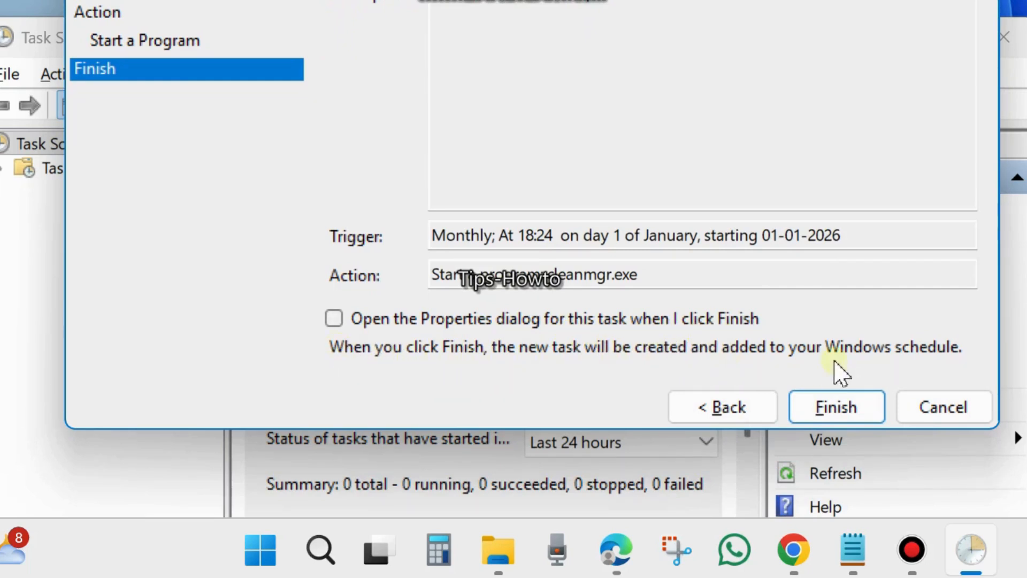
pyautogui.click(838, 407)
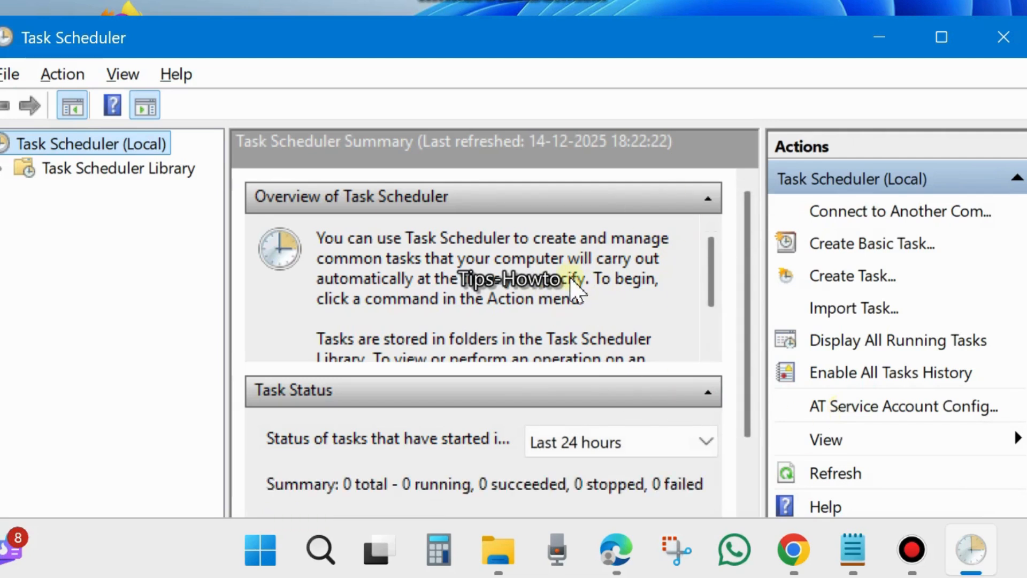
# Open the Task Scheduler Library and look over its task list and the available actions.
pyautogui.click(92, 172)
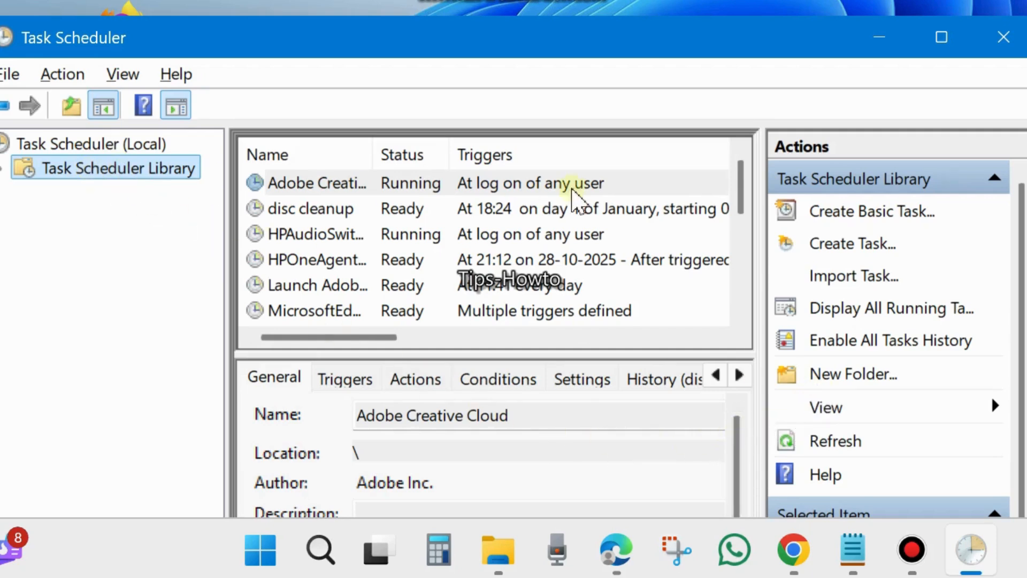
pyautogui.moveTo(640, 45); pyautogui.dragTo(636, 0)
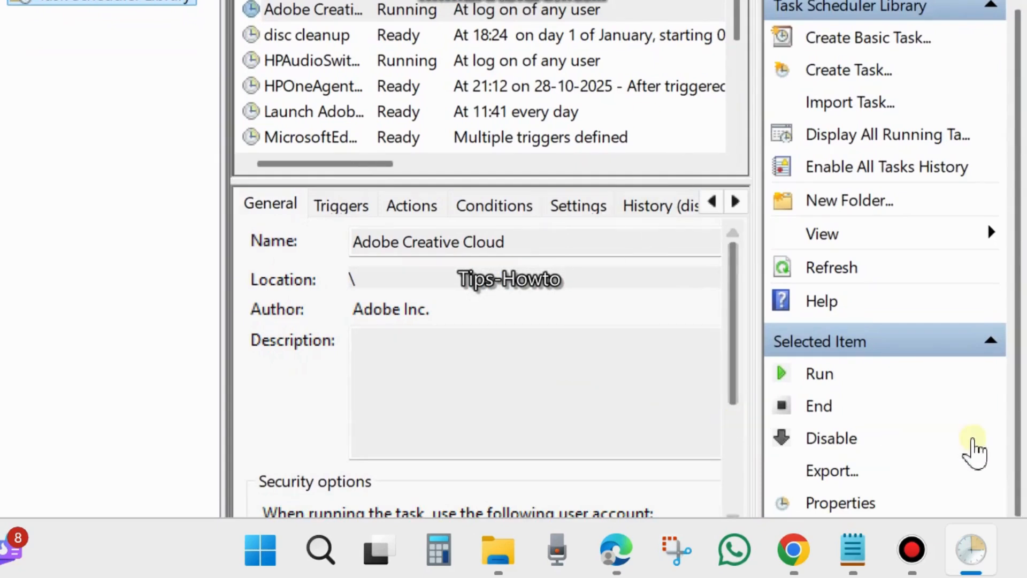
pyautogui.scroll(-1, 928, 412)
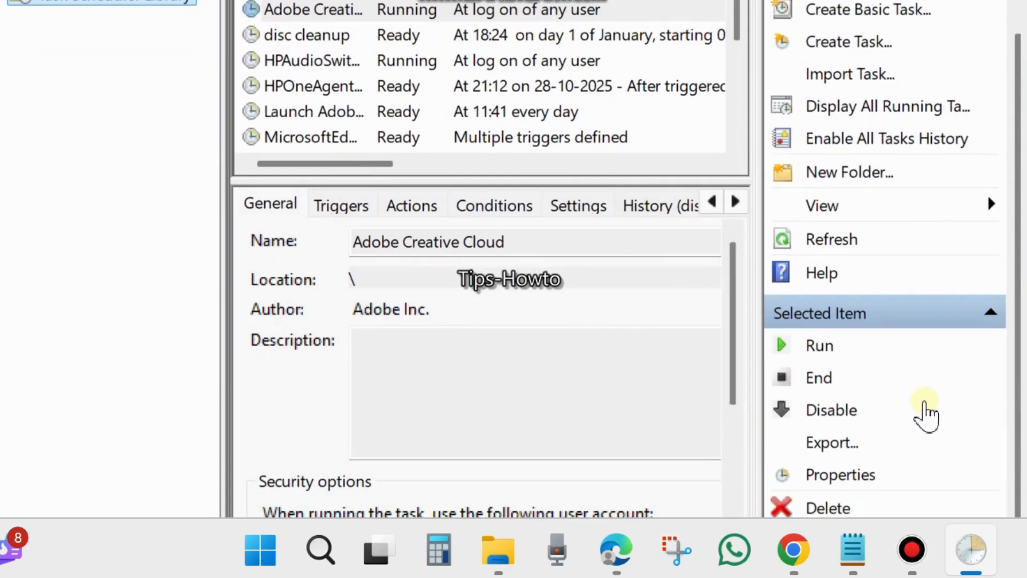
pyautogui.scroll(1, 918, 423)
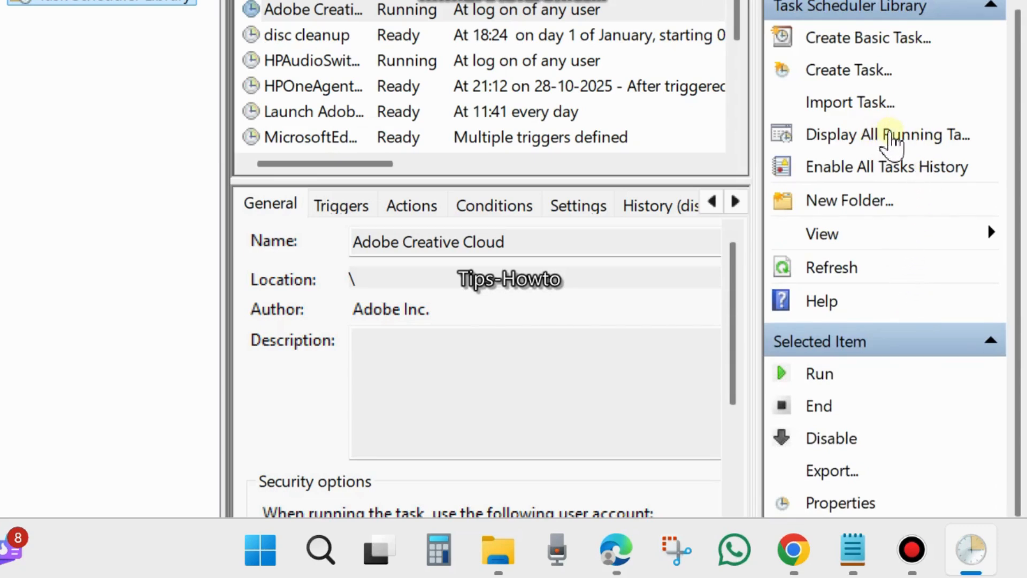
# Display and refresh the list of all running tasks, close it and minimize the Task Scheduler window.
pyautogui.click(889, 135)
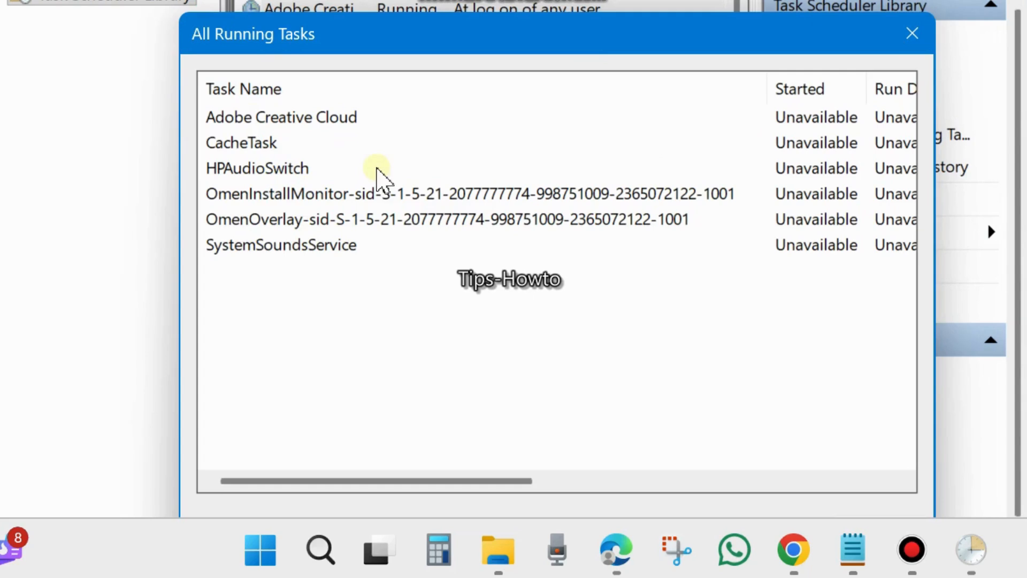
pyautogui.moveTo(718, 41); pyautogui.dragTo(725, 0)
pyautogui.click(758, 442)
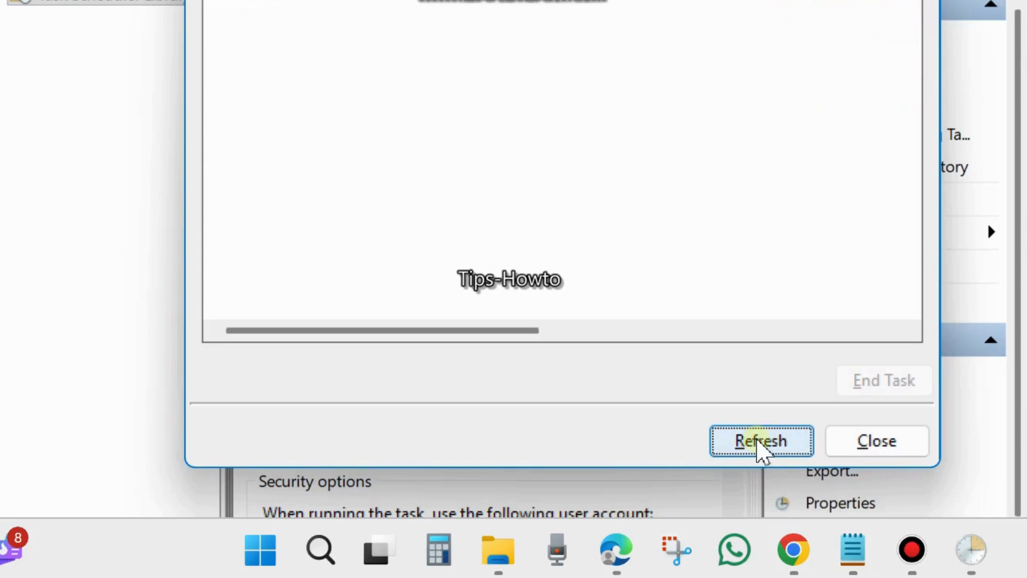
pyautogui.moveTo(596, 0); pyautogui.dragTo(567, 3)
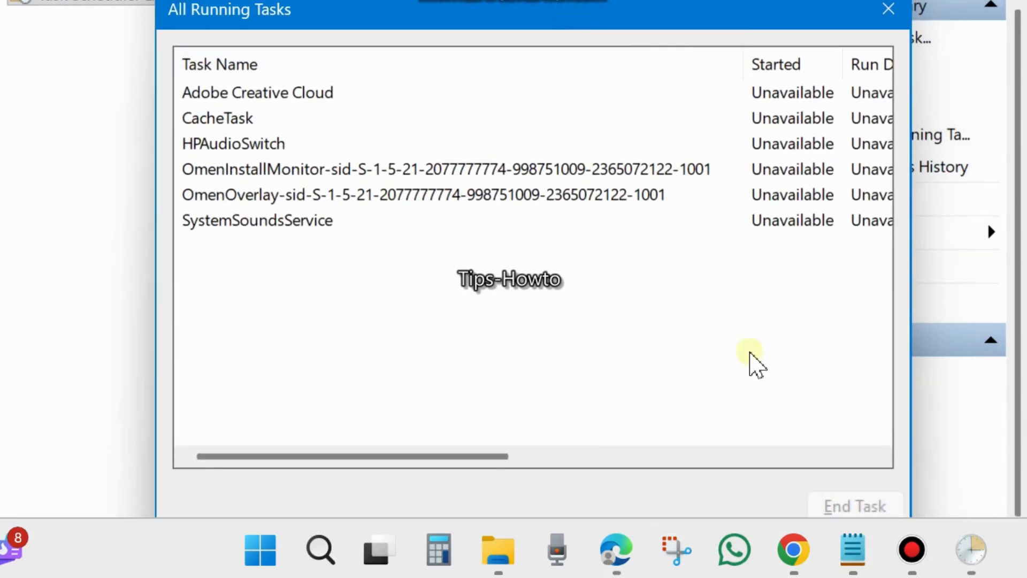
pyautogui.click(888, 9)
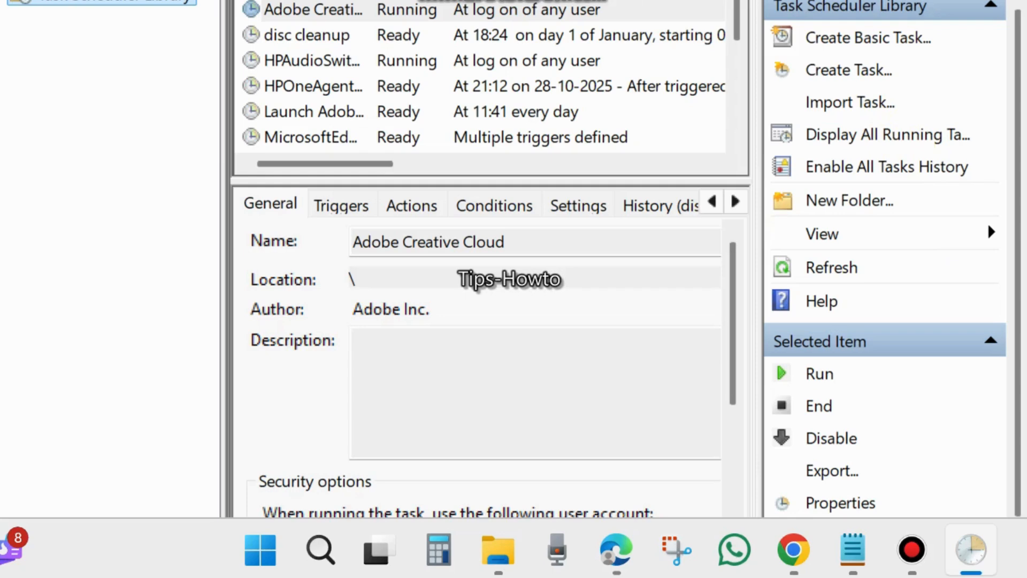
pyautogui.click(928, 0)
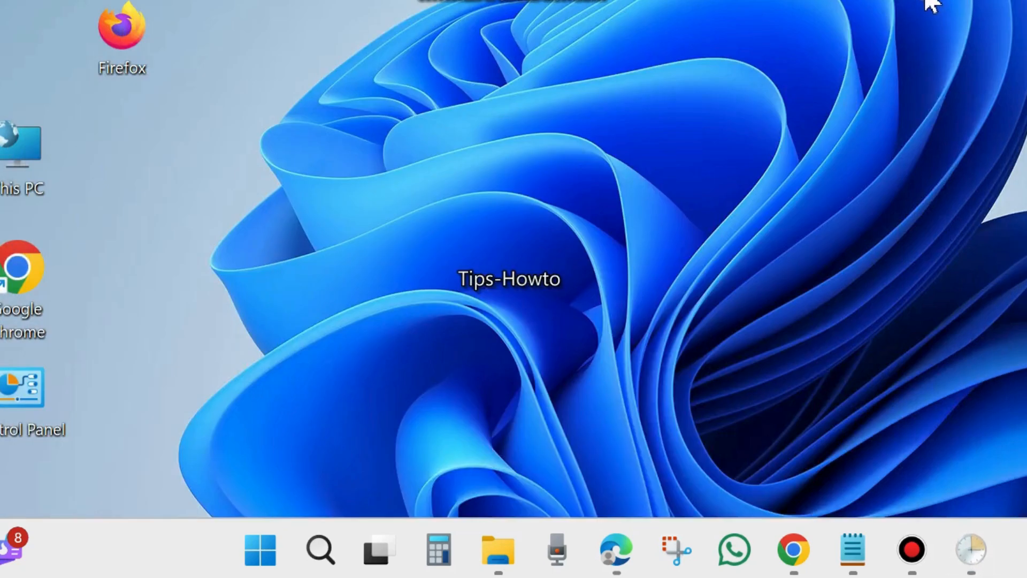